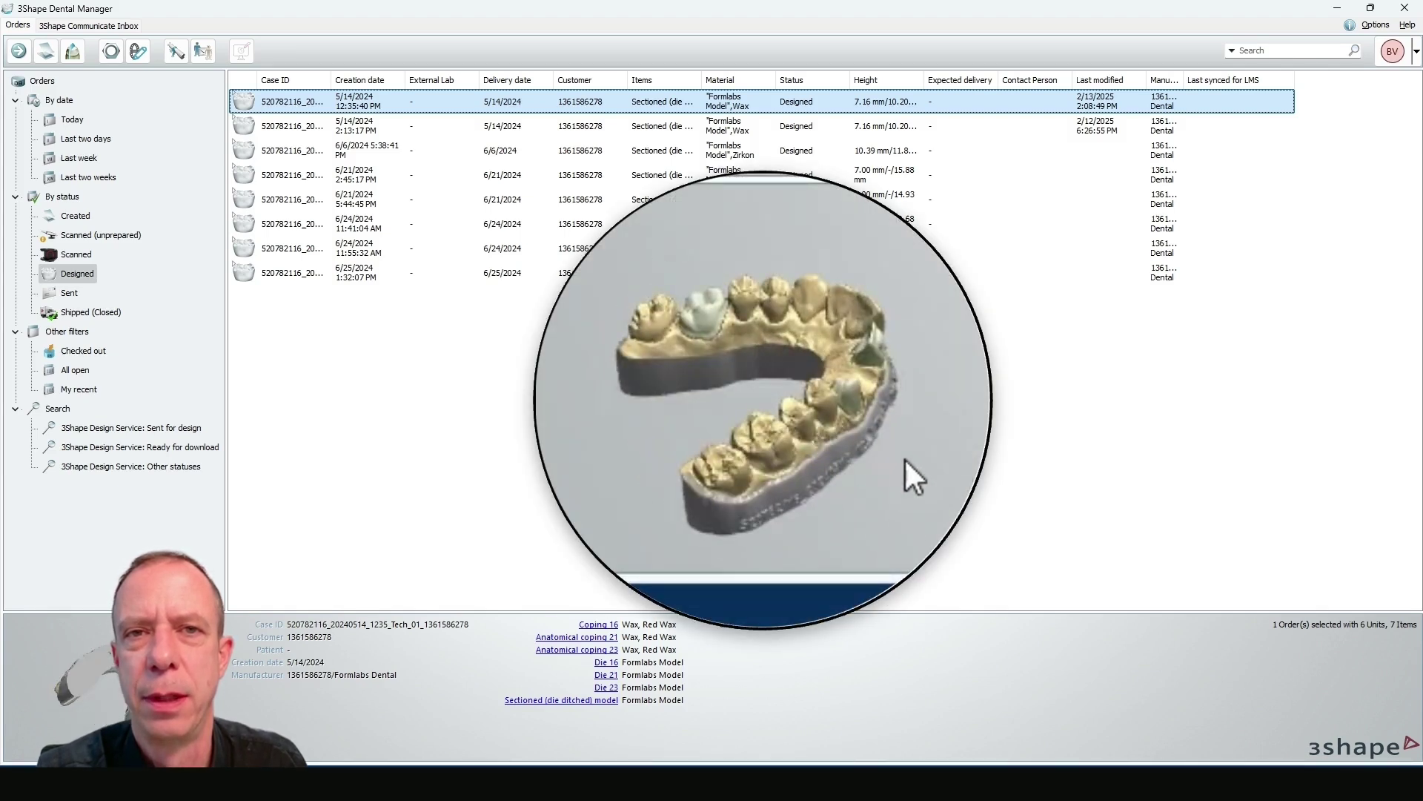
# - Modify the first order and confirm its model uses Form 4B Precision Model CAD settings
pyautogui.rightClick(301, 101)
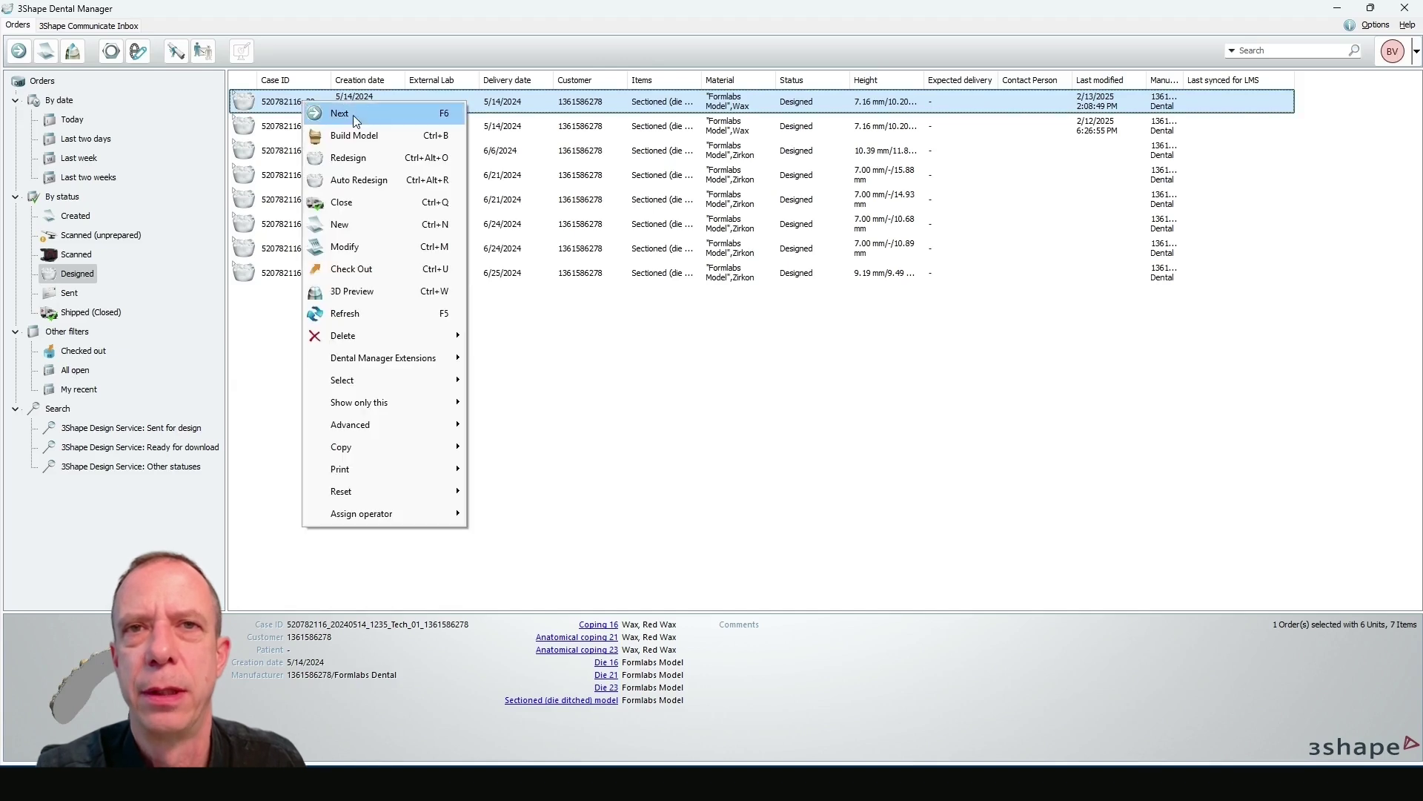
pyautogui.click(350, 251)
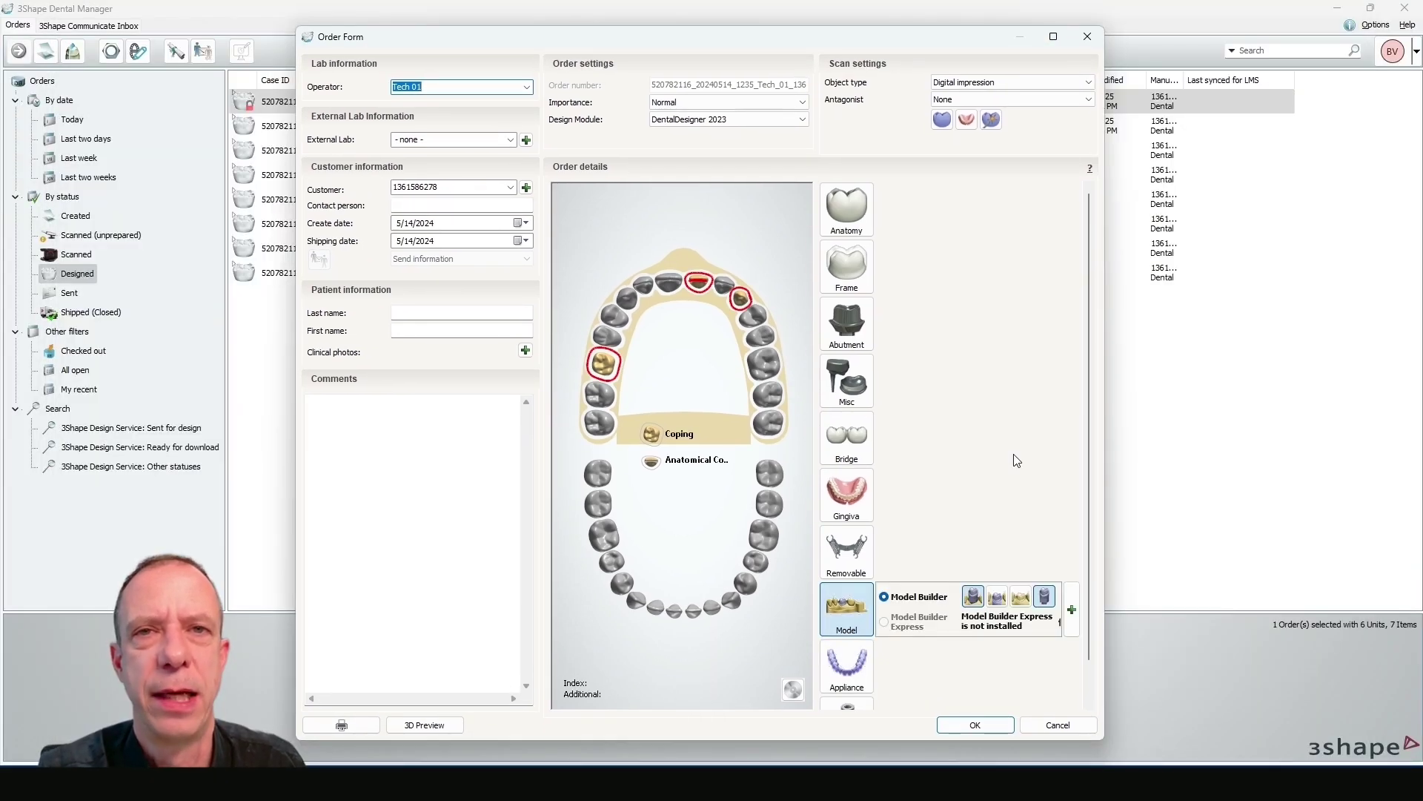
pyautogui.click(1072, 616)
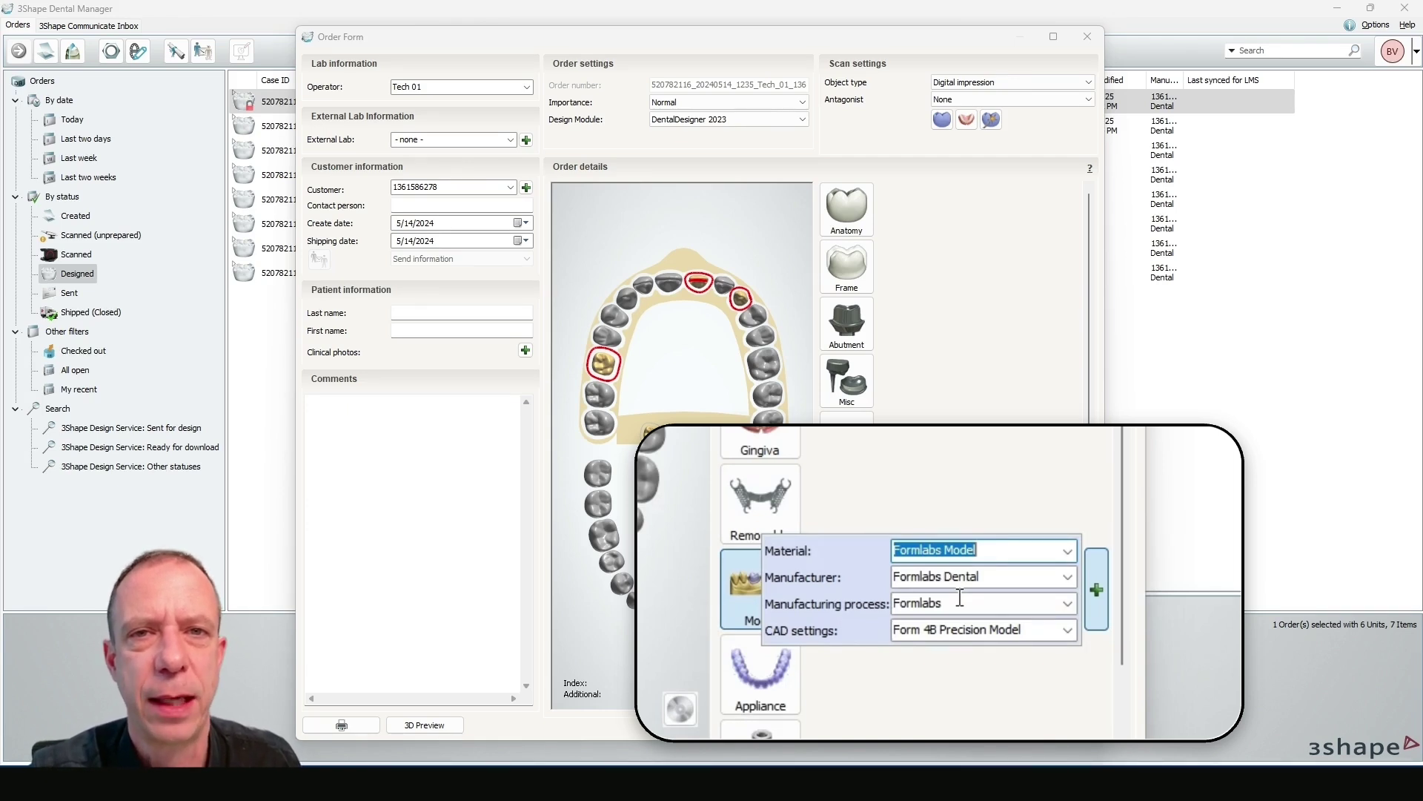
pyautogui.click(1068, 631)
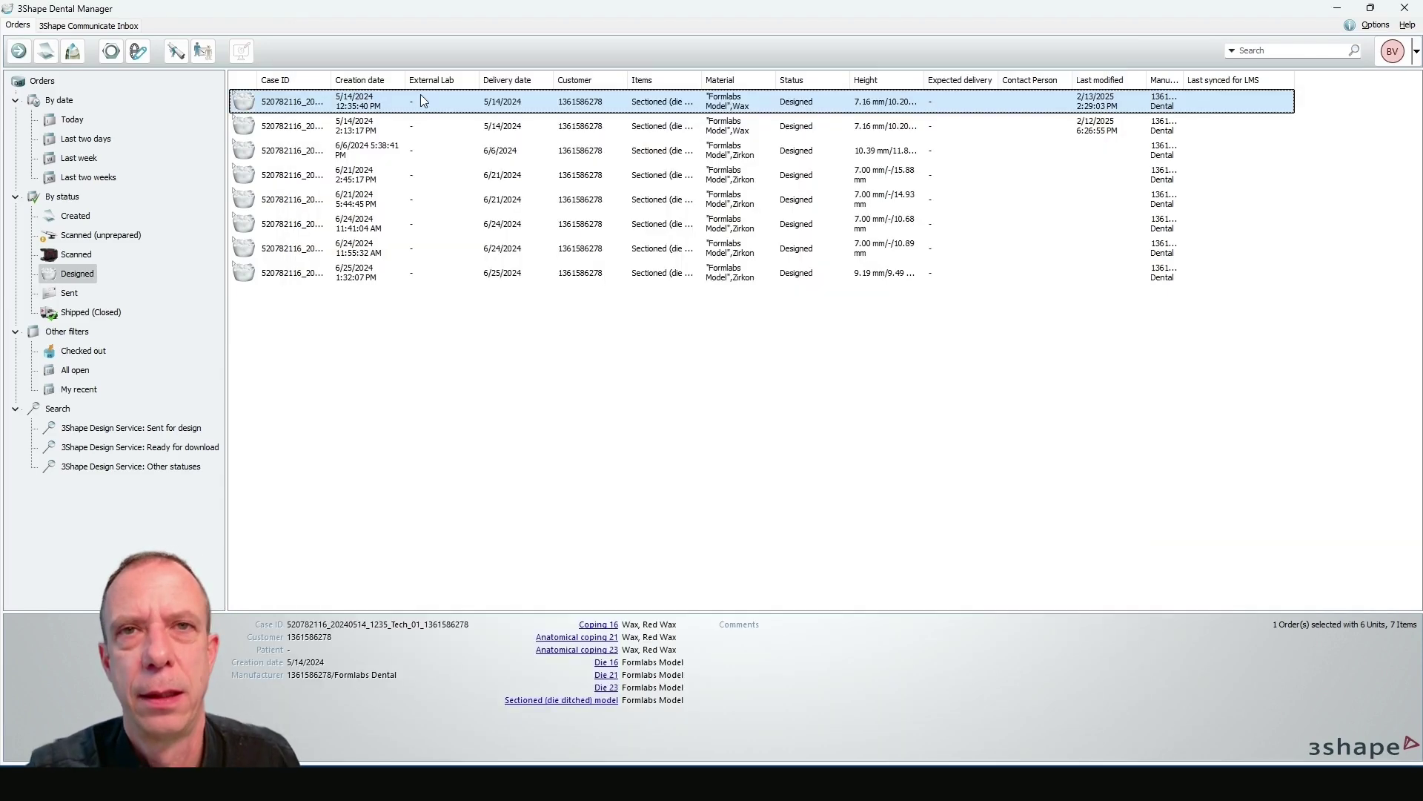
# - Run Build Model on the first order to open it in ModelBuilder
pyautogui.rightClick(420, 94)
pyautogui.click(481, 136)
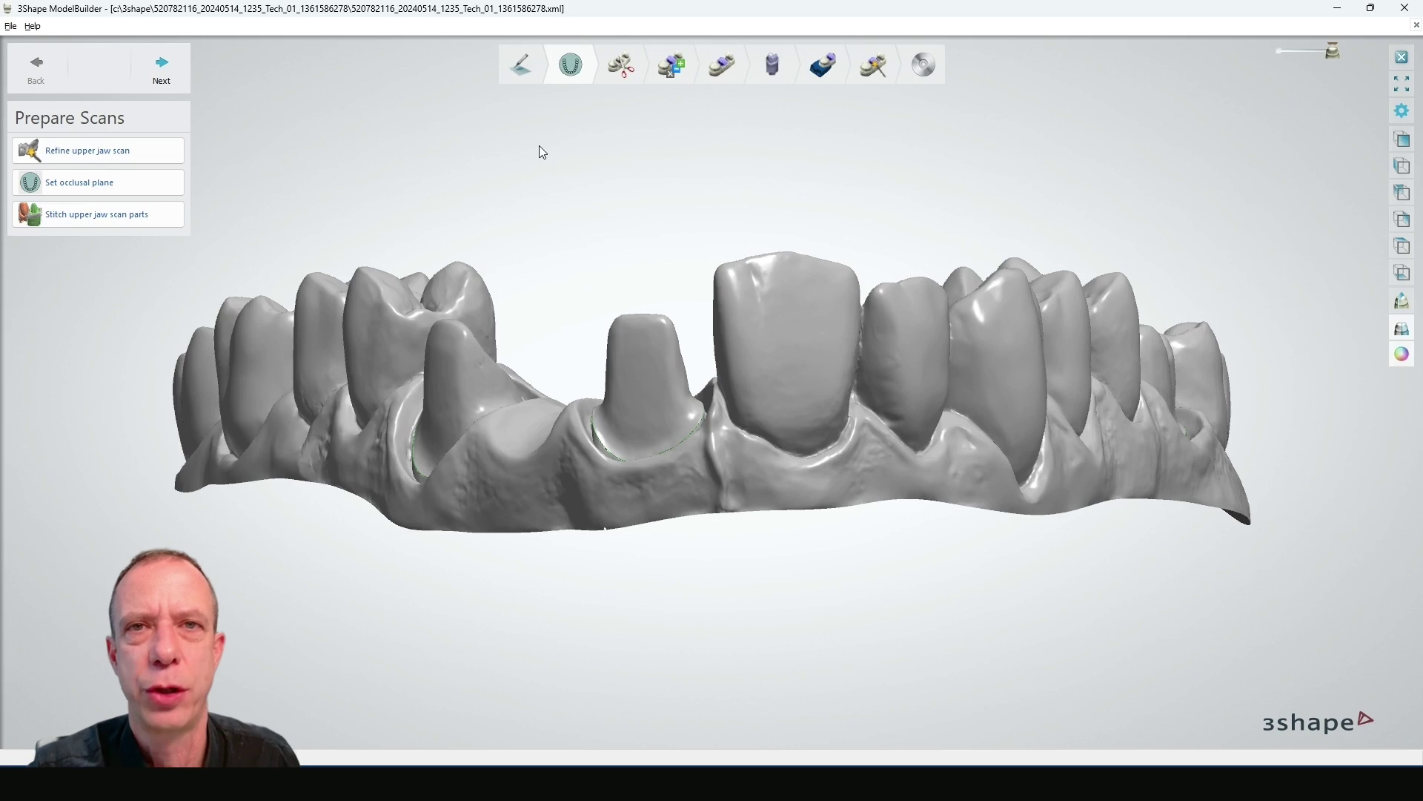
# - Go to Adjust Scans, start Trim upper jaw, and advance to the next step
pyautogui.click(614, 70)
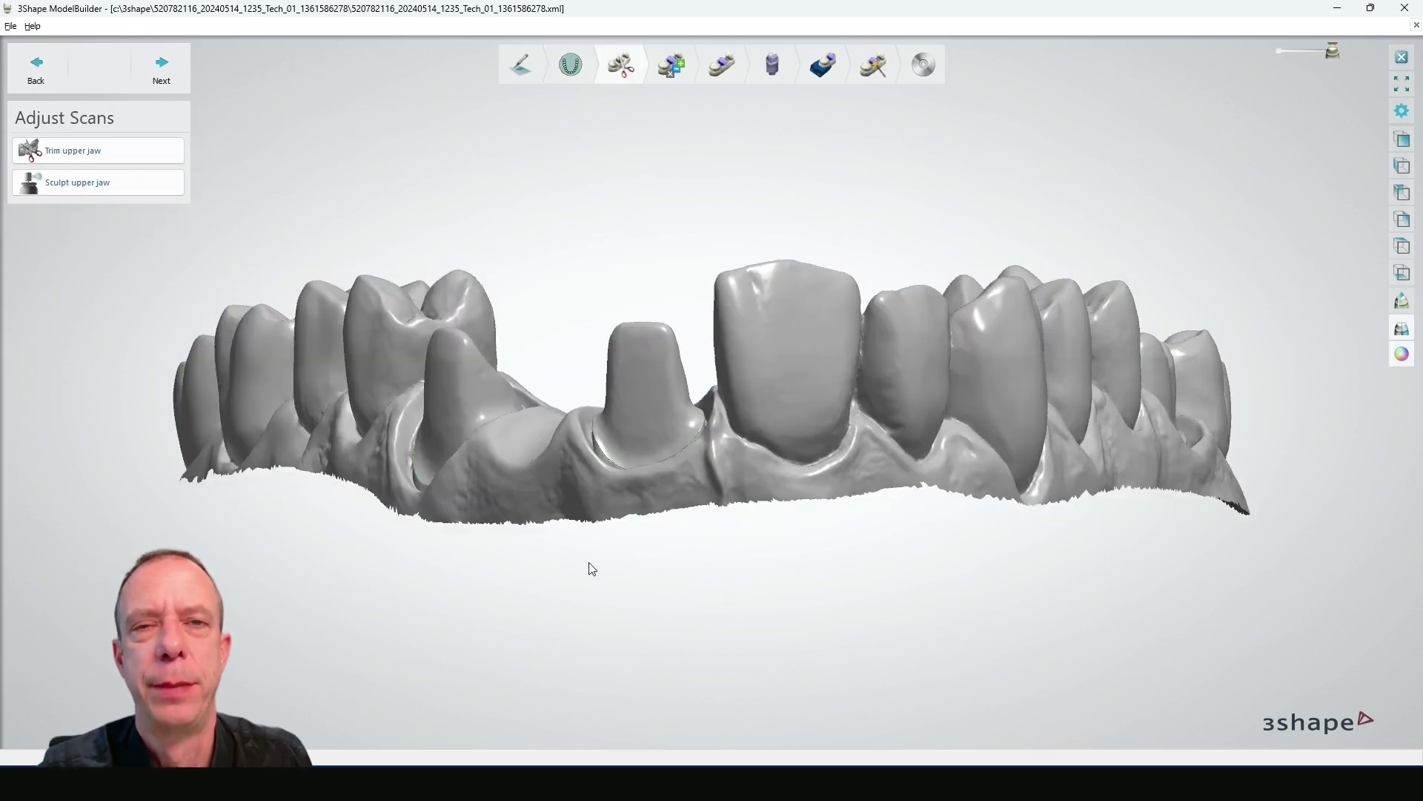
pyautogui.moveTo(645, 566)
pyautogui.mouseDown(button='right')
pyautogui.moveTo(670, 587)
pyautogui.moveTo(708, 537)
pyautogui.moveTo(832, 530)
pyautogui.moveTo(867, 559)
pyautogui.mouseUp(button='right')
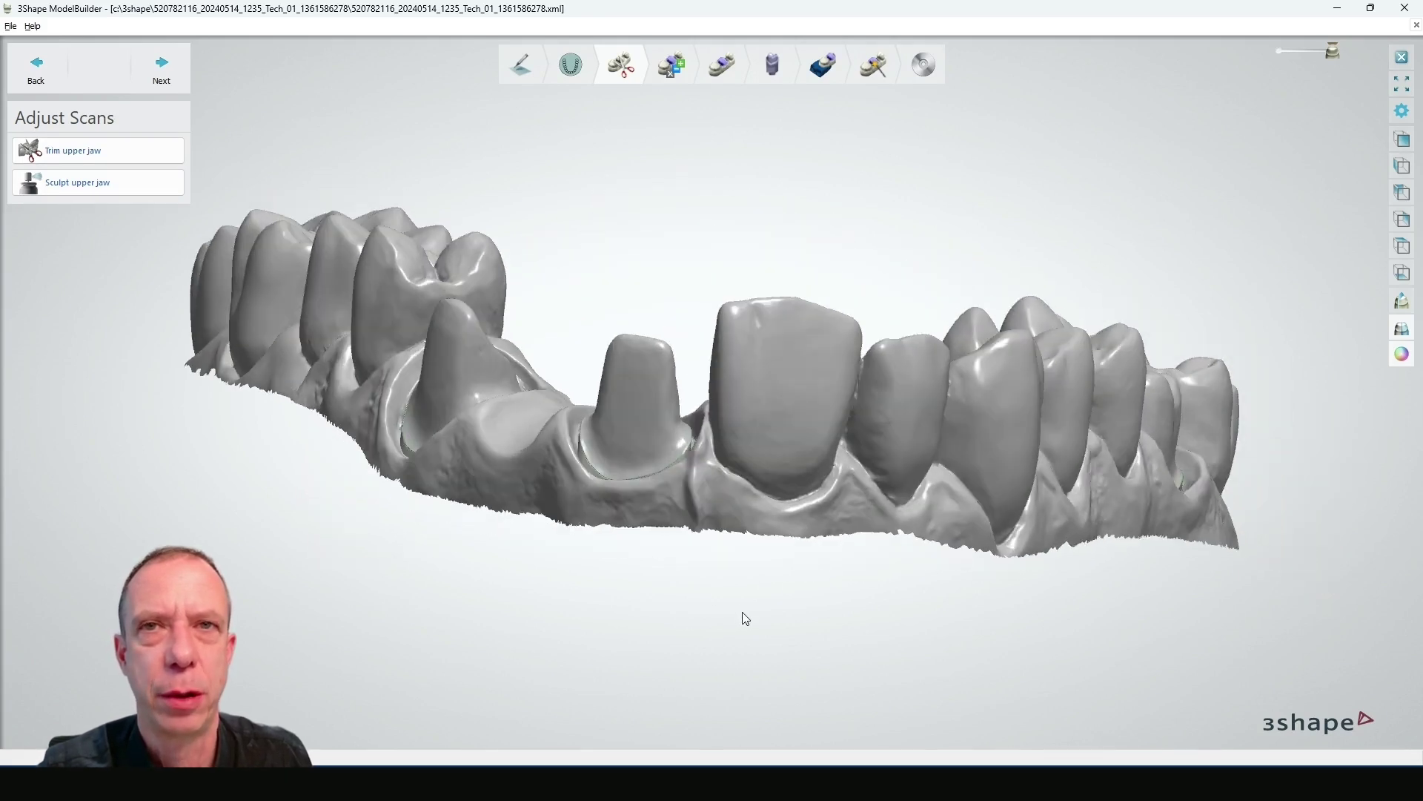
pyautogui.moveTo(785, 579)
pyautogui.mouseDown(button='right')
pyautogui.moveTo(763, 566)
pyautogui.moveTo(792, 593)
pyautogui.mouseUp(button='right')
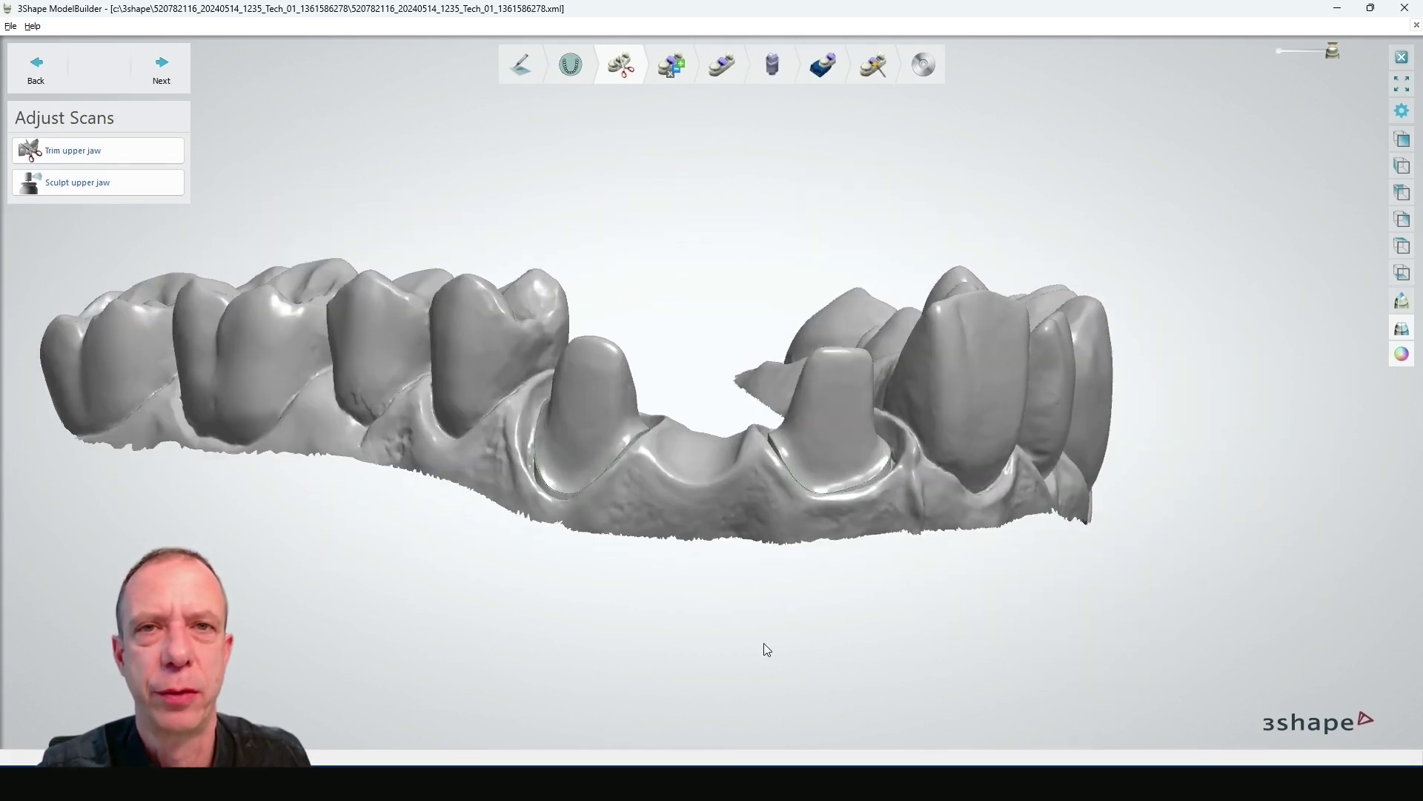
pyautogui.click(87, 160)
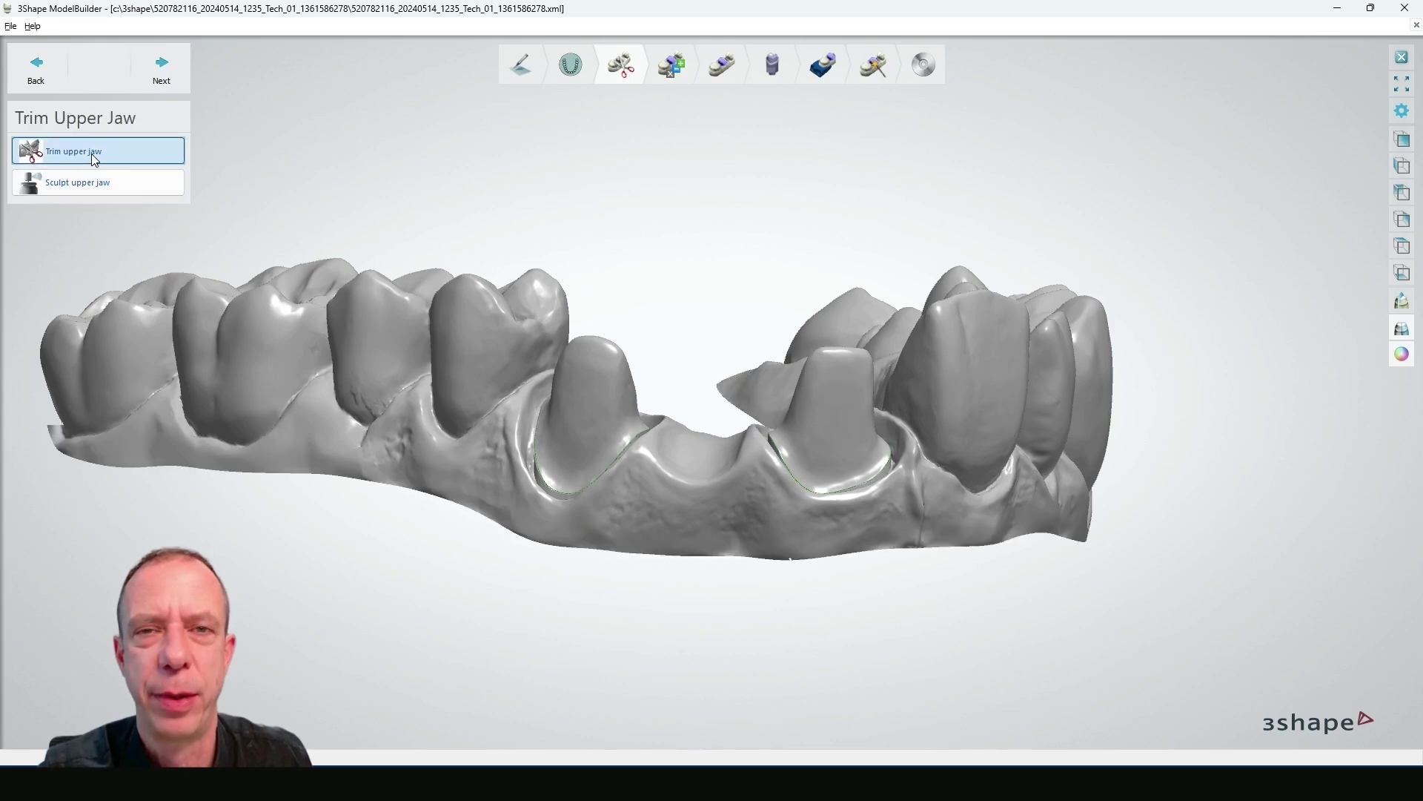
pyautogui.click(161, 71)
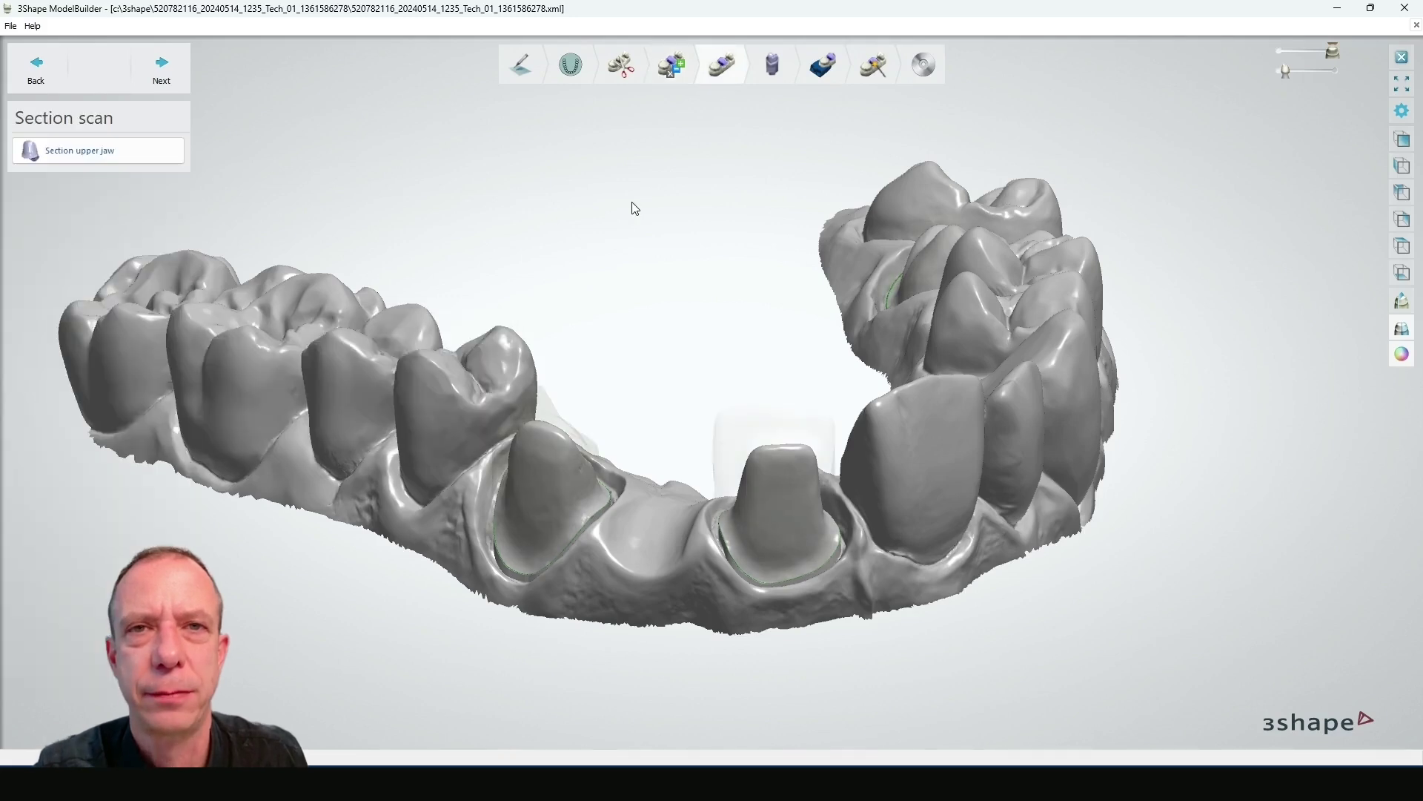
# - Start sectioning the upper jaw around the three prepared teeth
pyautogui.moveTo(629, 207); pyautogui.dragTo(671, 261, button='right')
pyautogui.moveTo(576, 391); pyautogui.dragTo(597, 277, button='right')
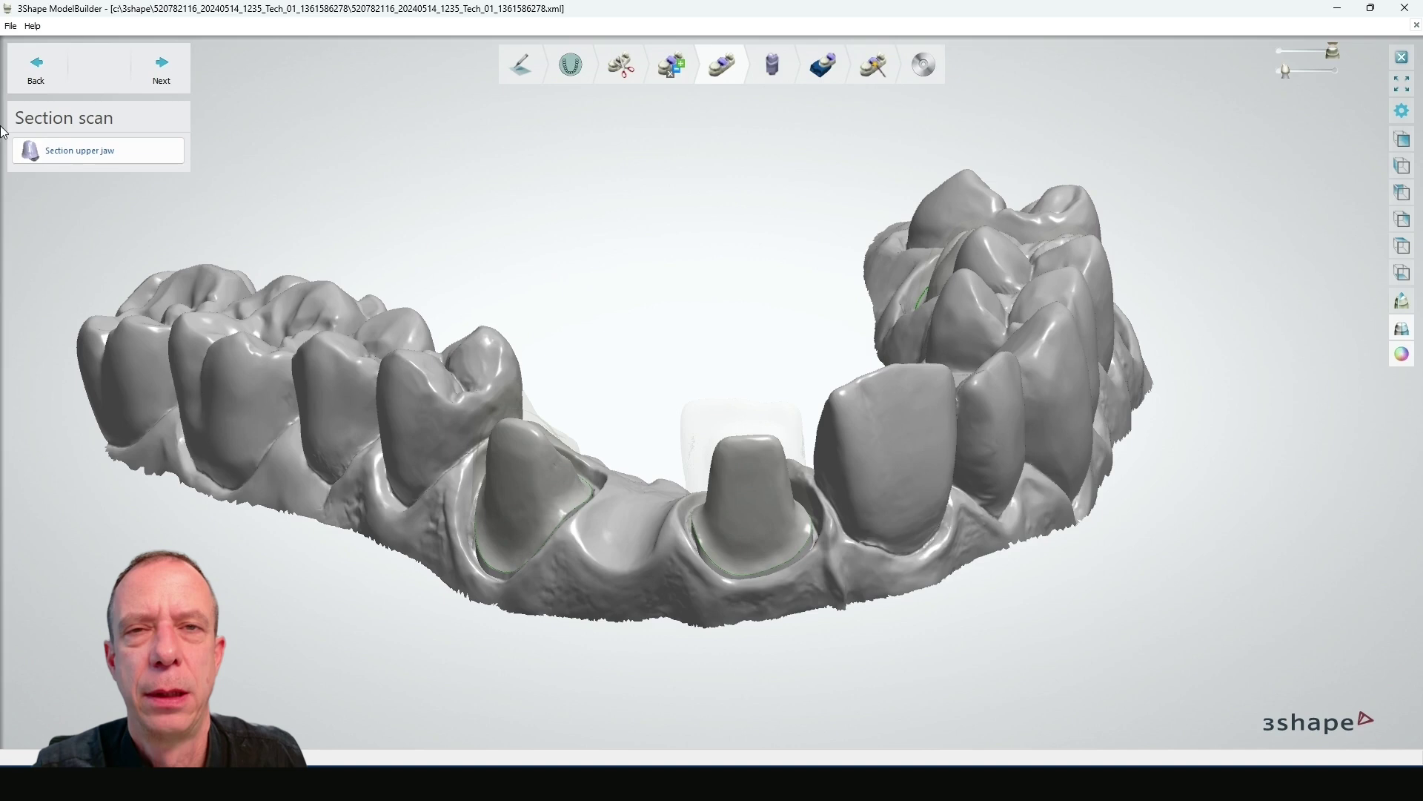
pyautogui.click(96, 151)
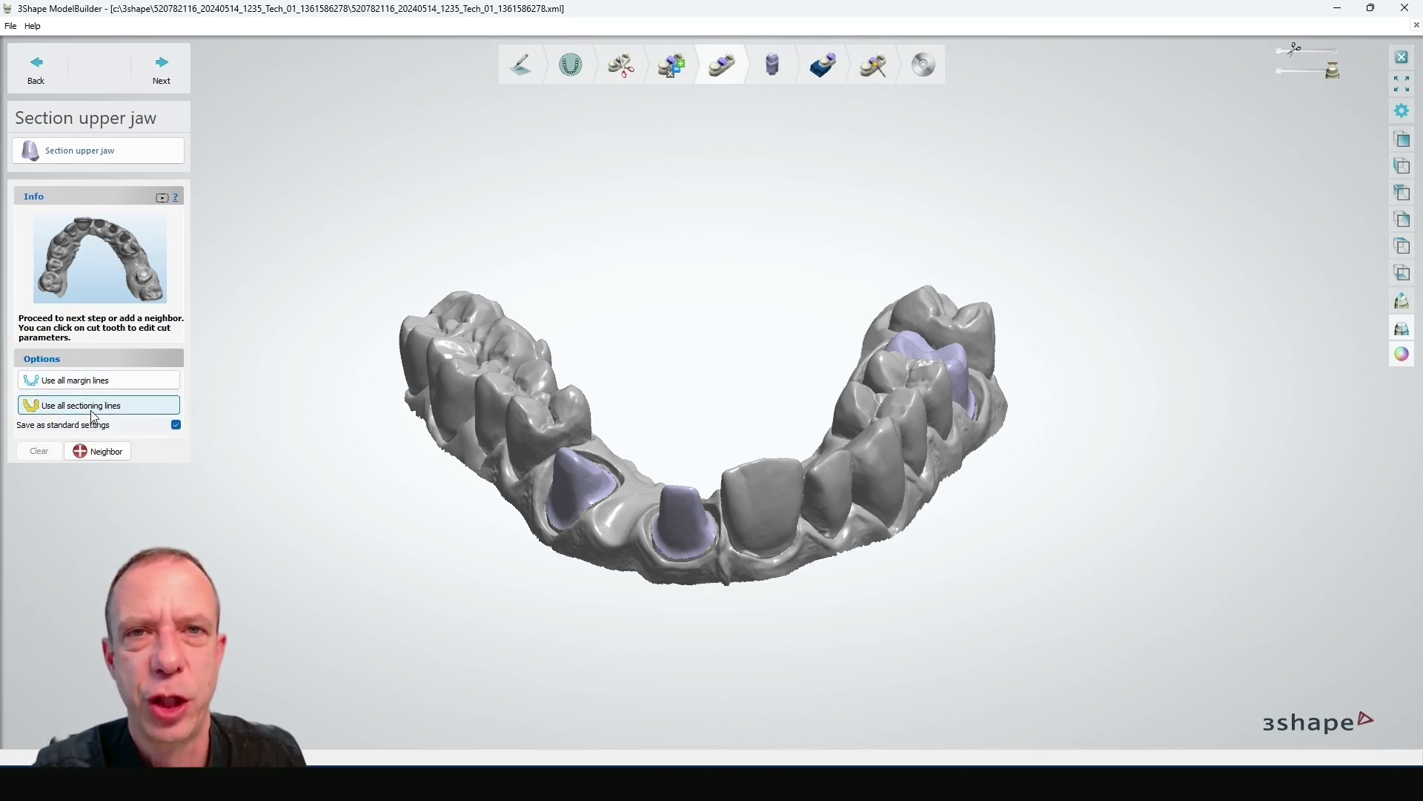
# - Rotate and zoom to inspect the section cuts on the prepared teeth
pyautogui.moveTo(494, 580); pyautogui.dragTo(645, 572, button='right')
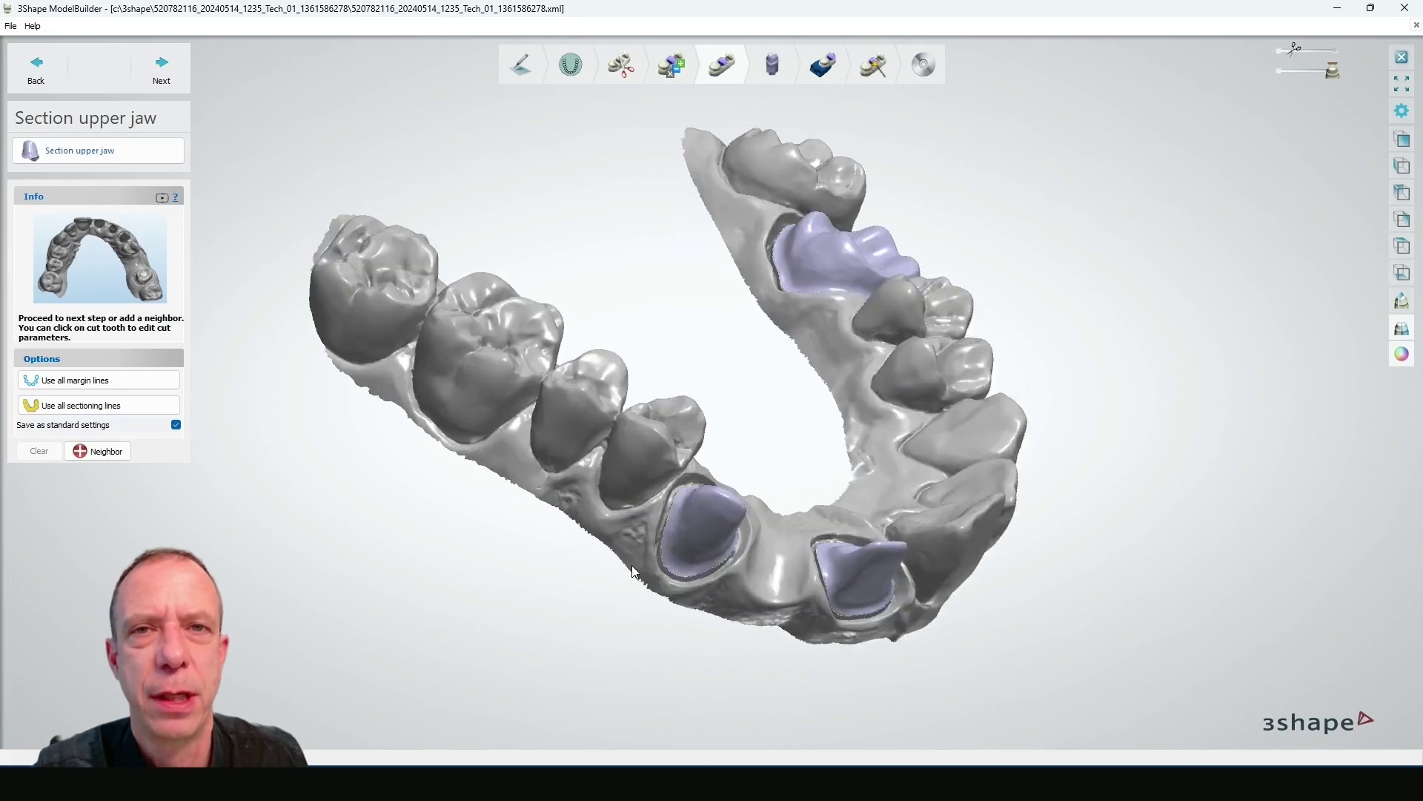
pyautogui.scroll(8, 638, 573)
pyautogui.scroll(-3, 723, 515)
pyautogui.scroll(5, 723, 519)
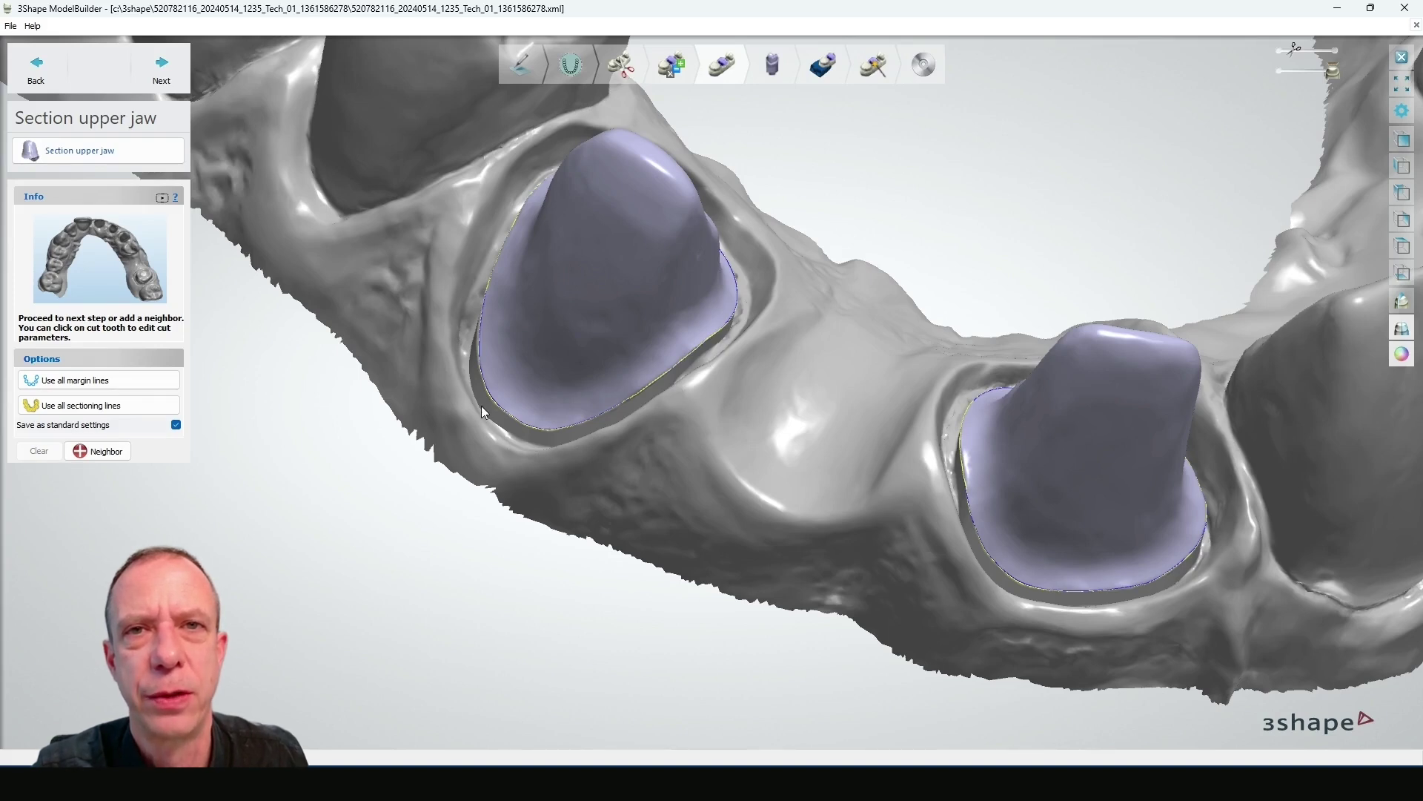
pyautogui.moveTo(544, 447); pyautogui.dragTo(558, 442, button='right')
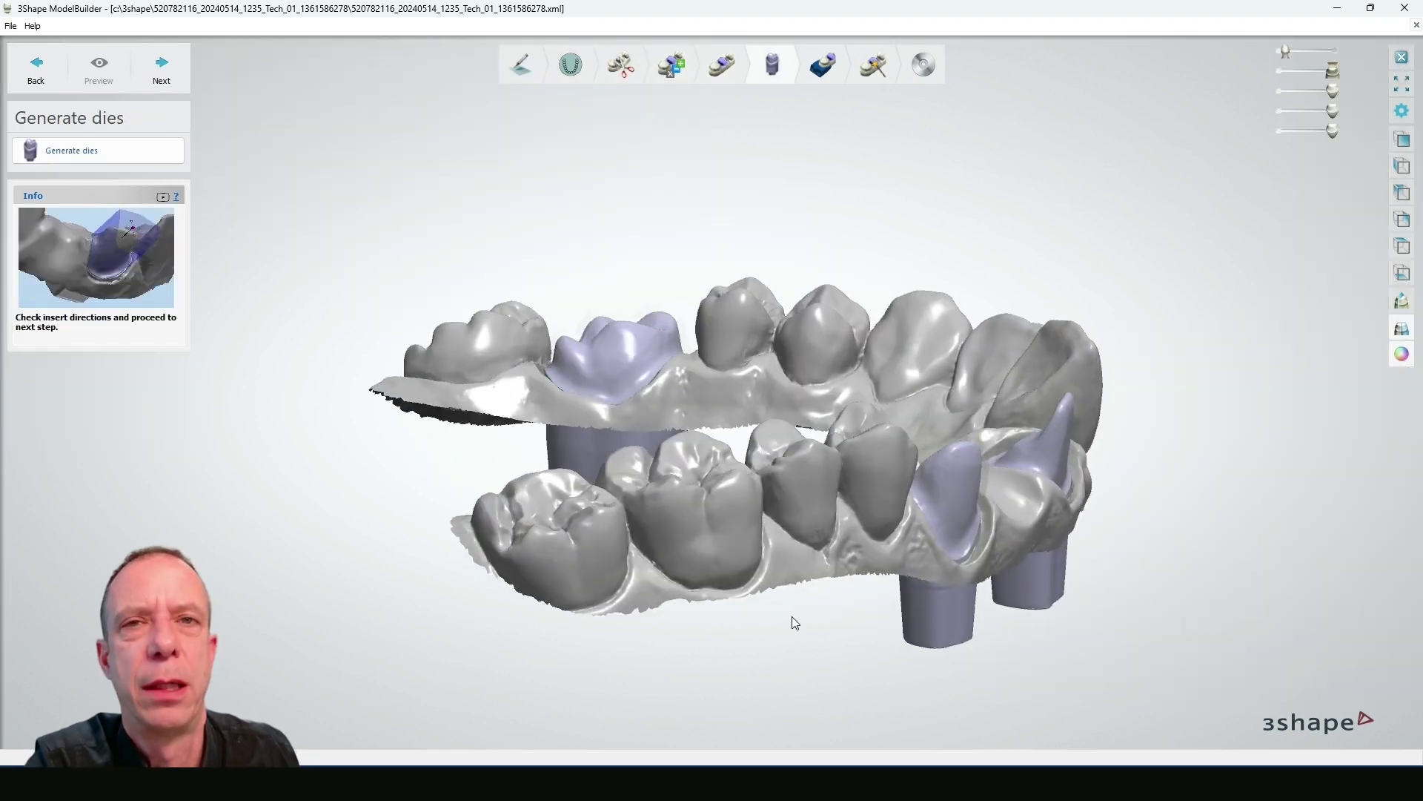
pyautogui.moveTo(851, 636); pyautogui.dragTo(807, 671, button='right')
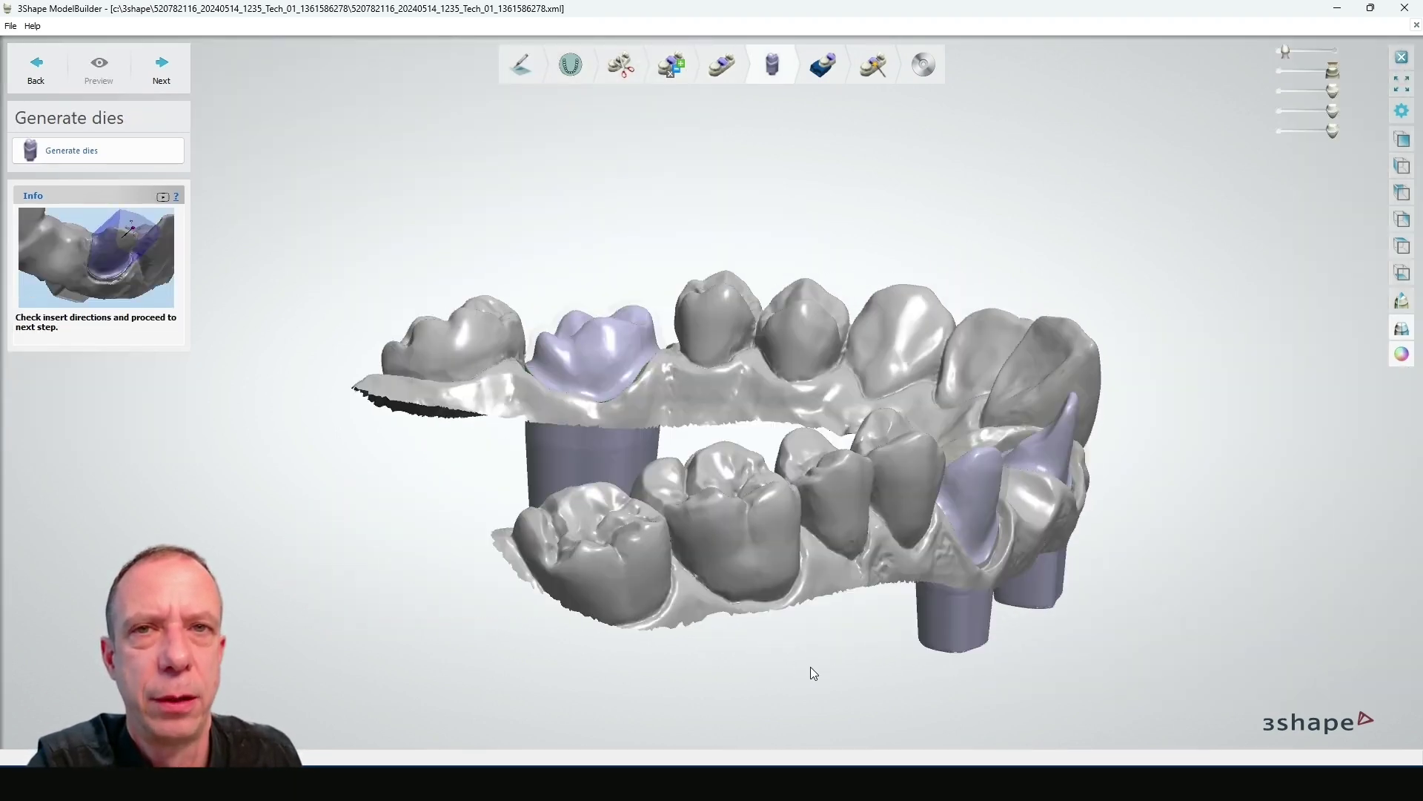
pyautogui.moveTo(829, 643); pyautogui.dragTo(802, 579, button='right')
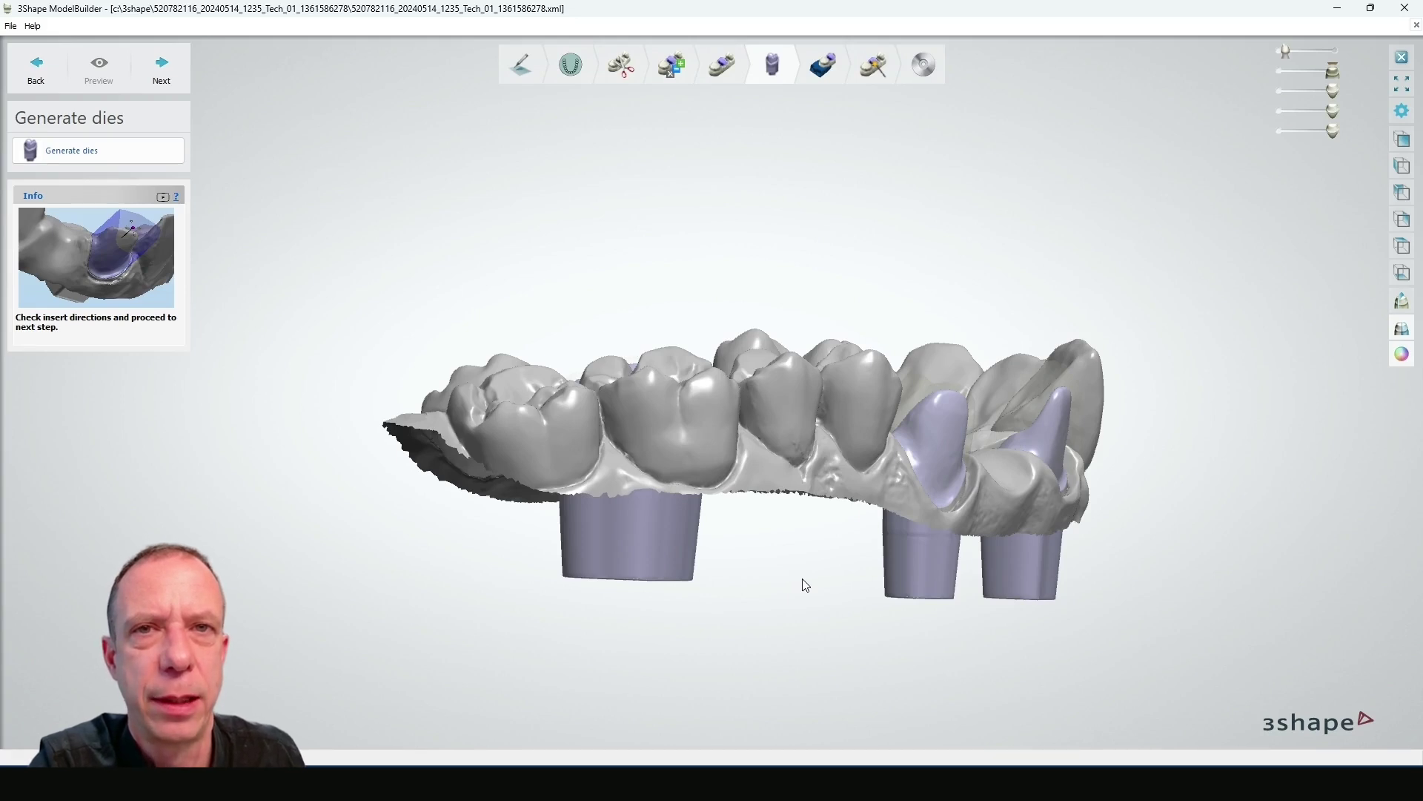
pyautogui.moveTo(807, 586); pyautogui.dragTo(743, 556, button='right')
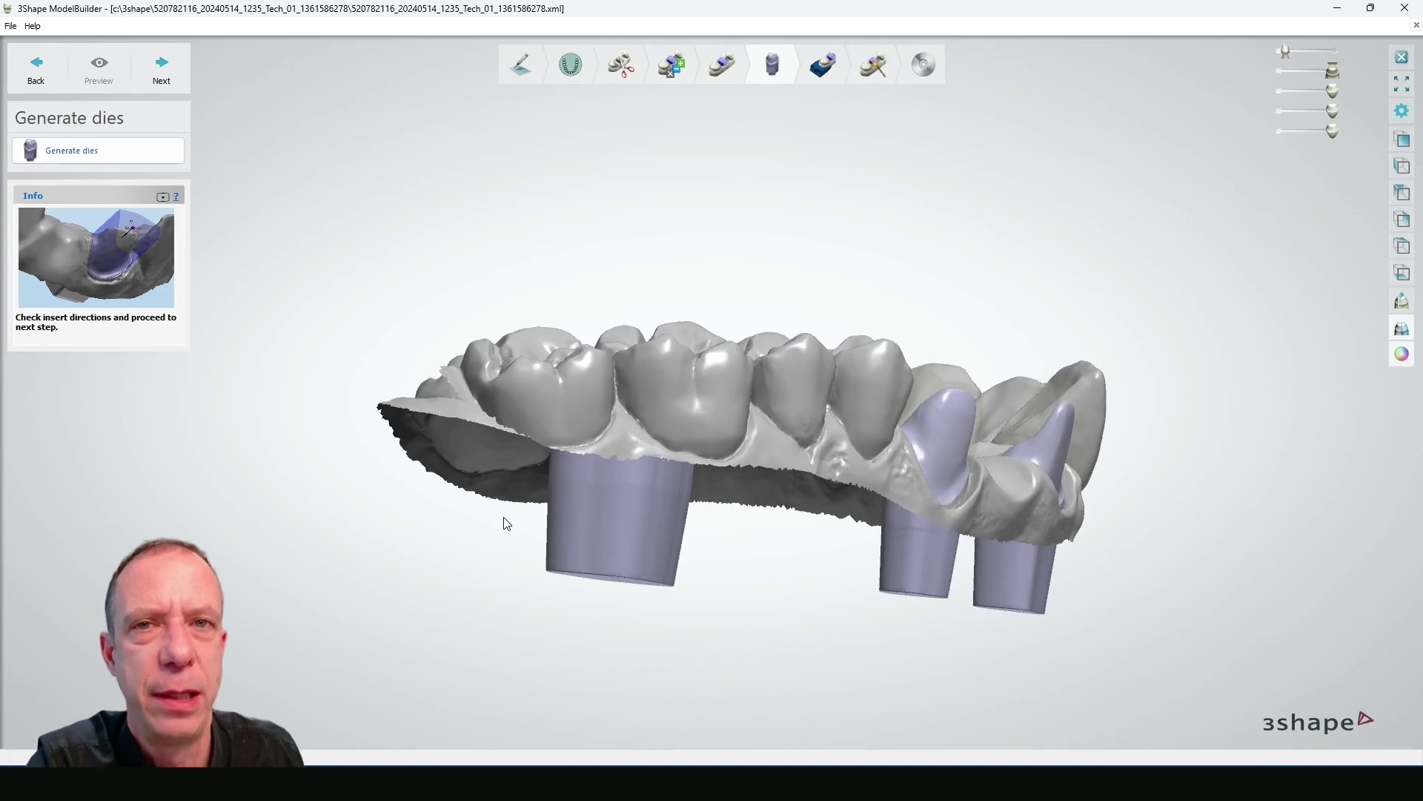
pyautogui.moveTo(839, 585); pyautogui.dragTo(850, 151, button='right')
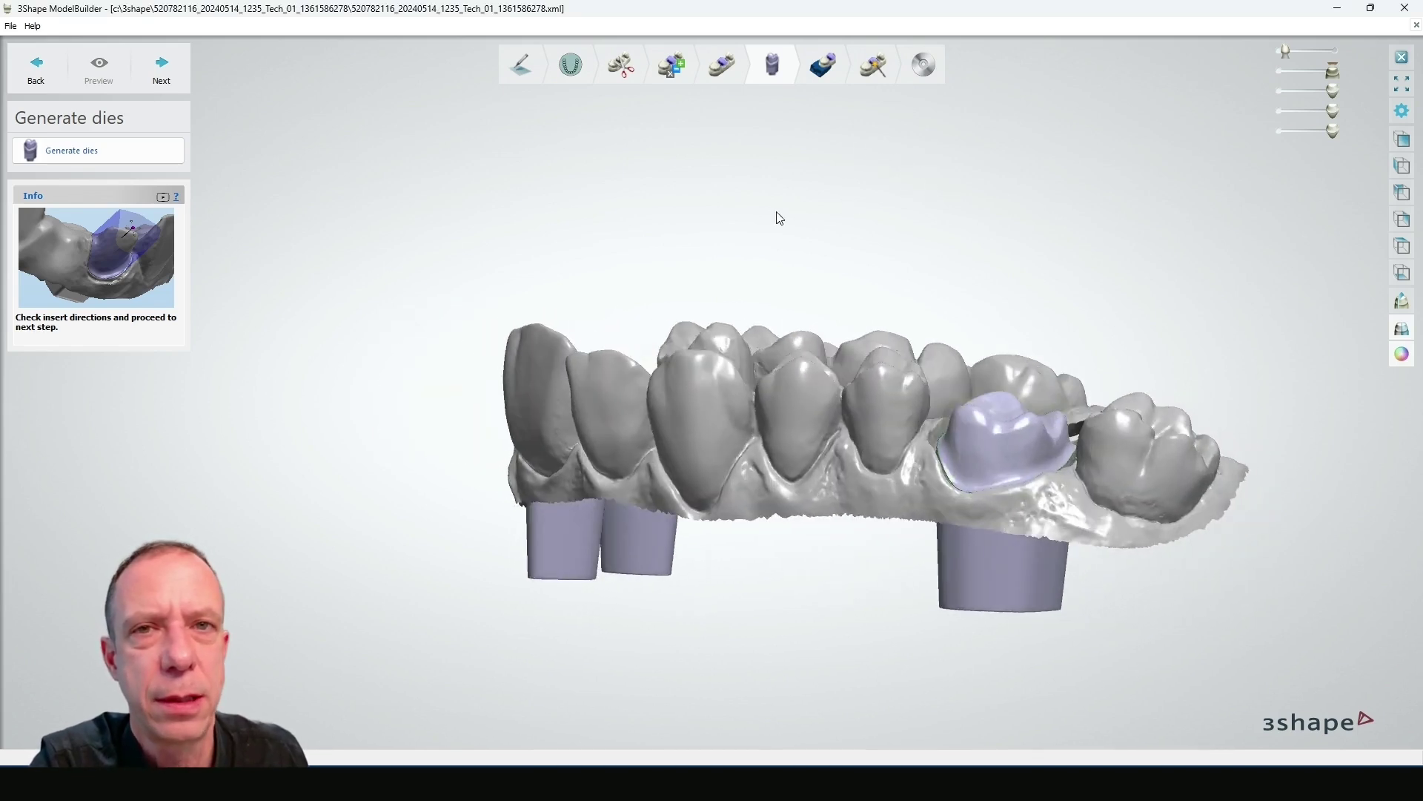
# - Set Form 4B Precision Model as the manufacturing process and continue to the articulator step
pyautogui.click(1405, 115)
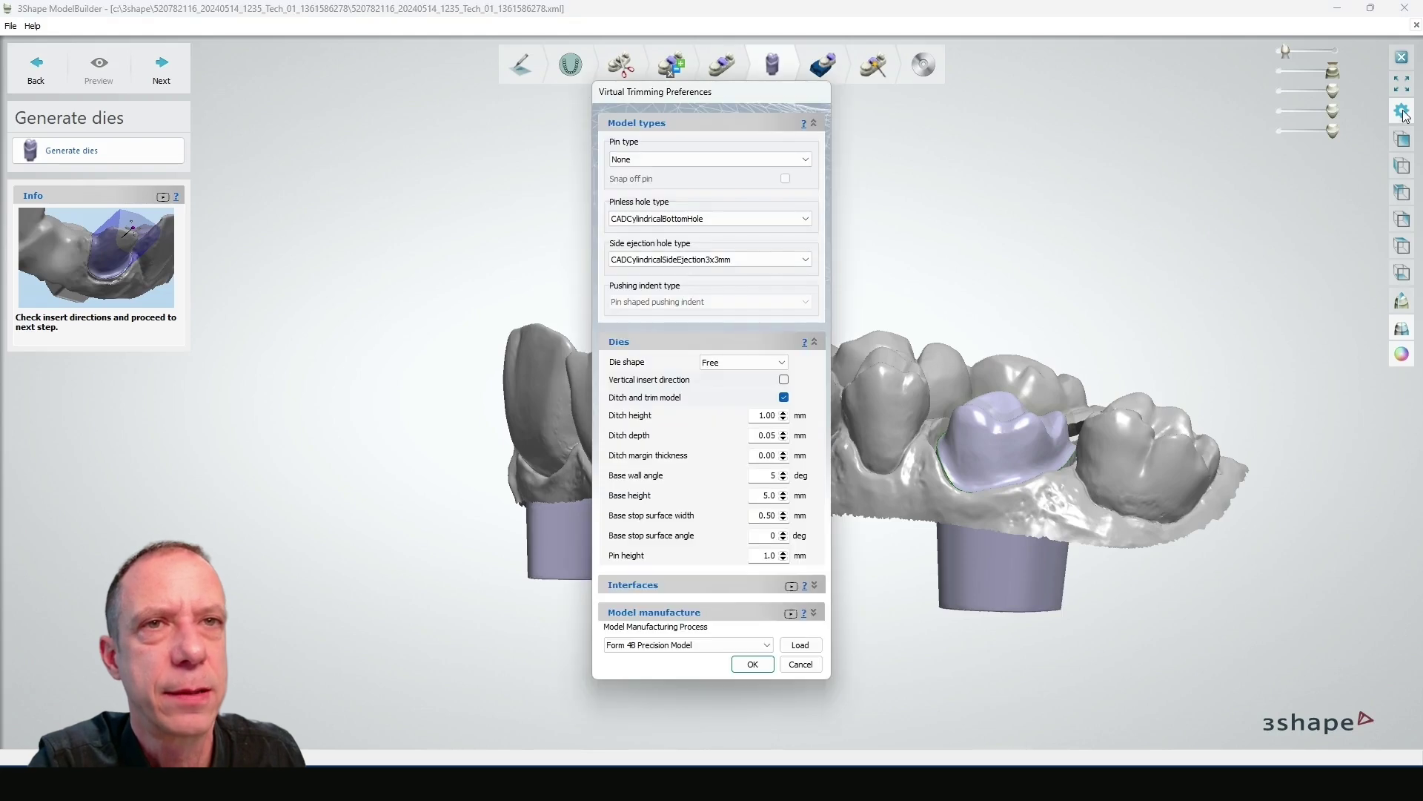
pyautogui.click(768, 648)
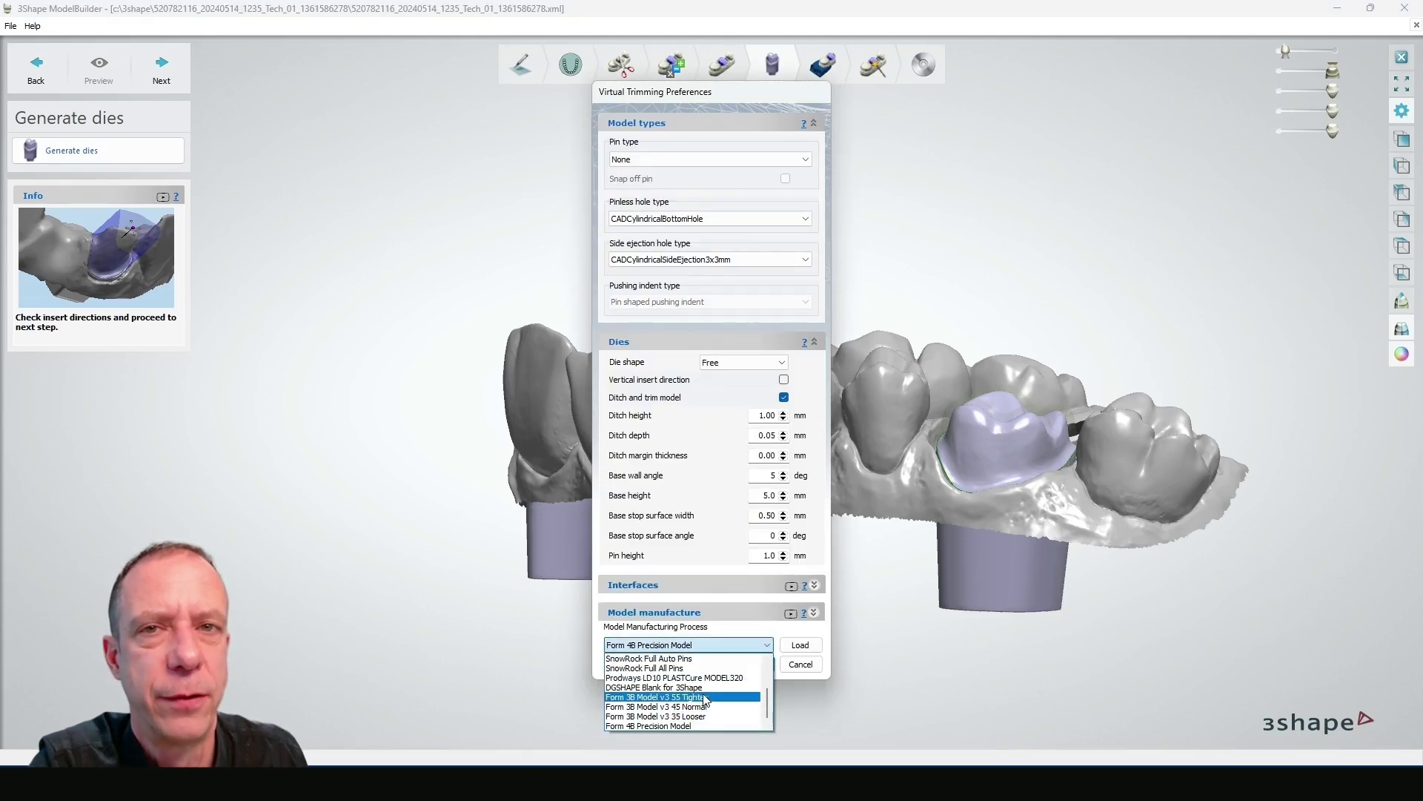
pyautogui.click(701, 725)
pyautogui.click(751, 663)
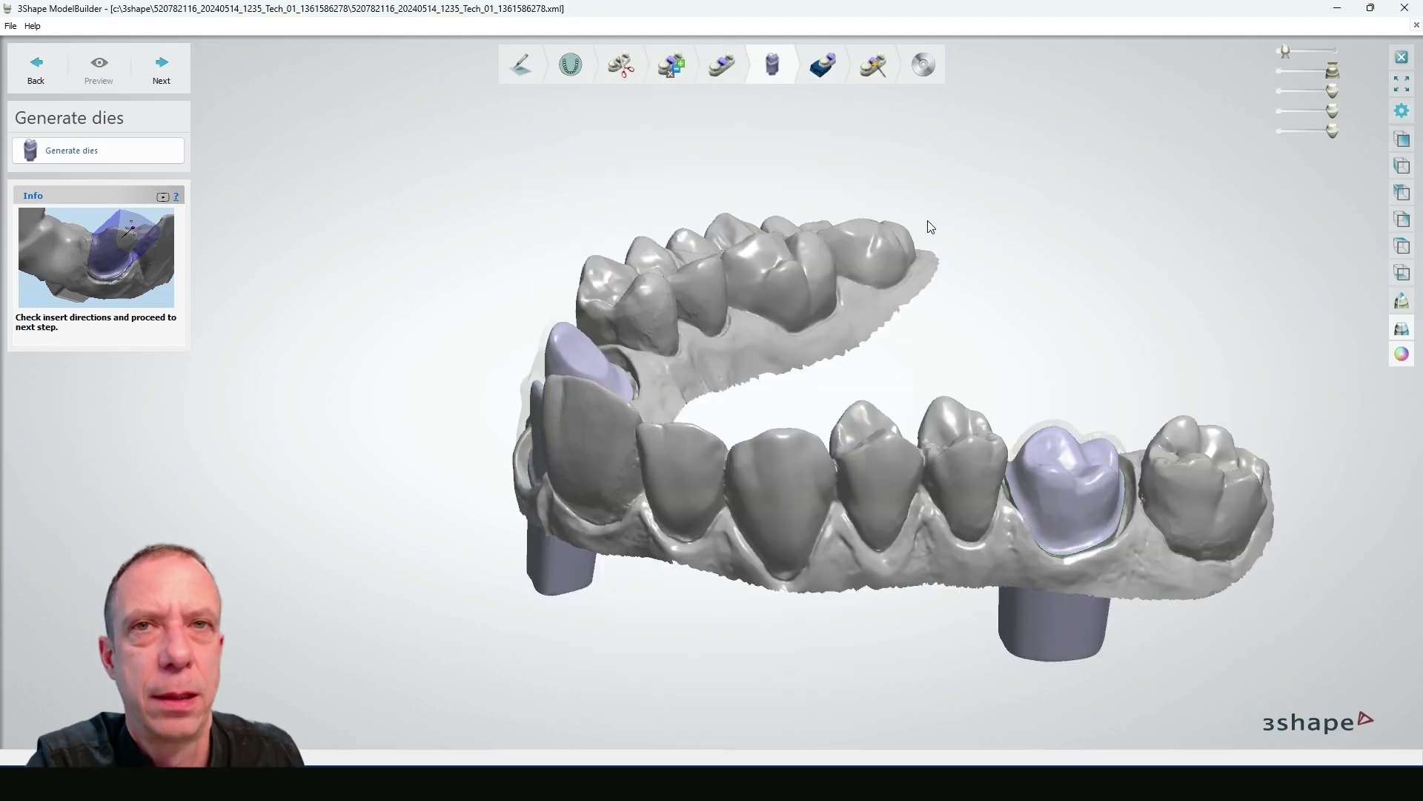
pyautogui.click(164, 62)
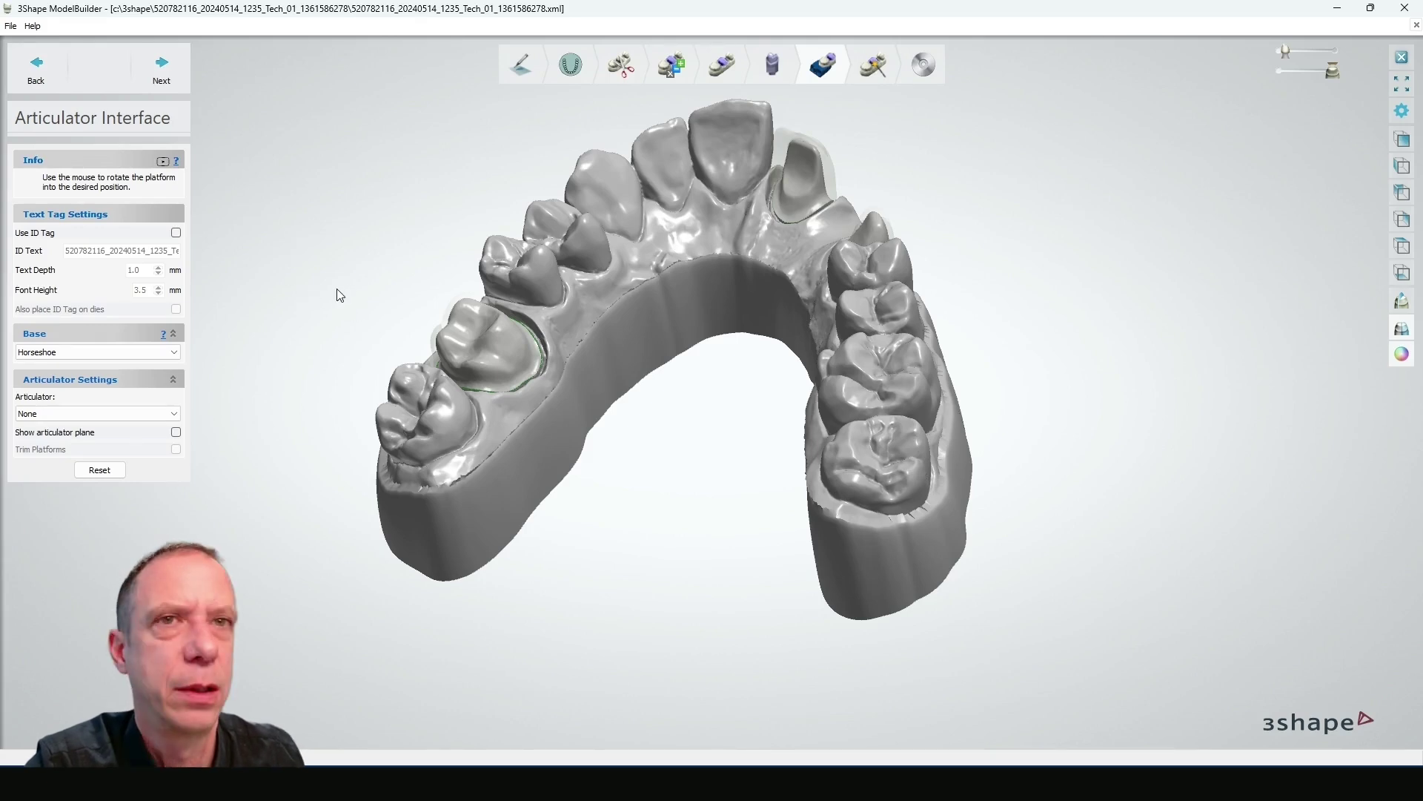
# - Accept the horseshoe base and review the final model from occlusal and side views
pyautogui.moveTo(331, 249); pyautogui.dragTo(165, 67, button='right')
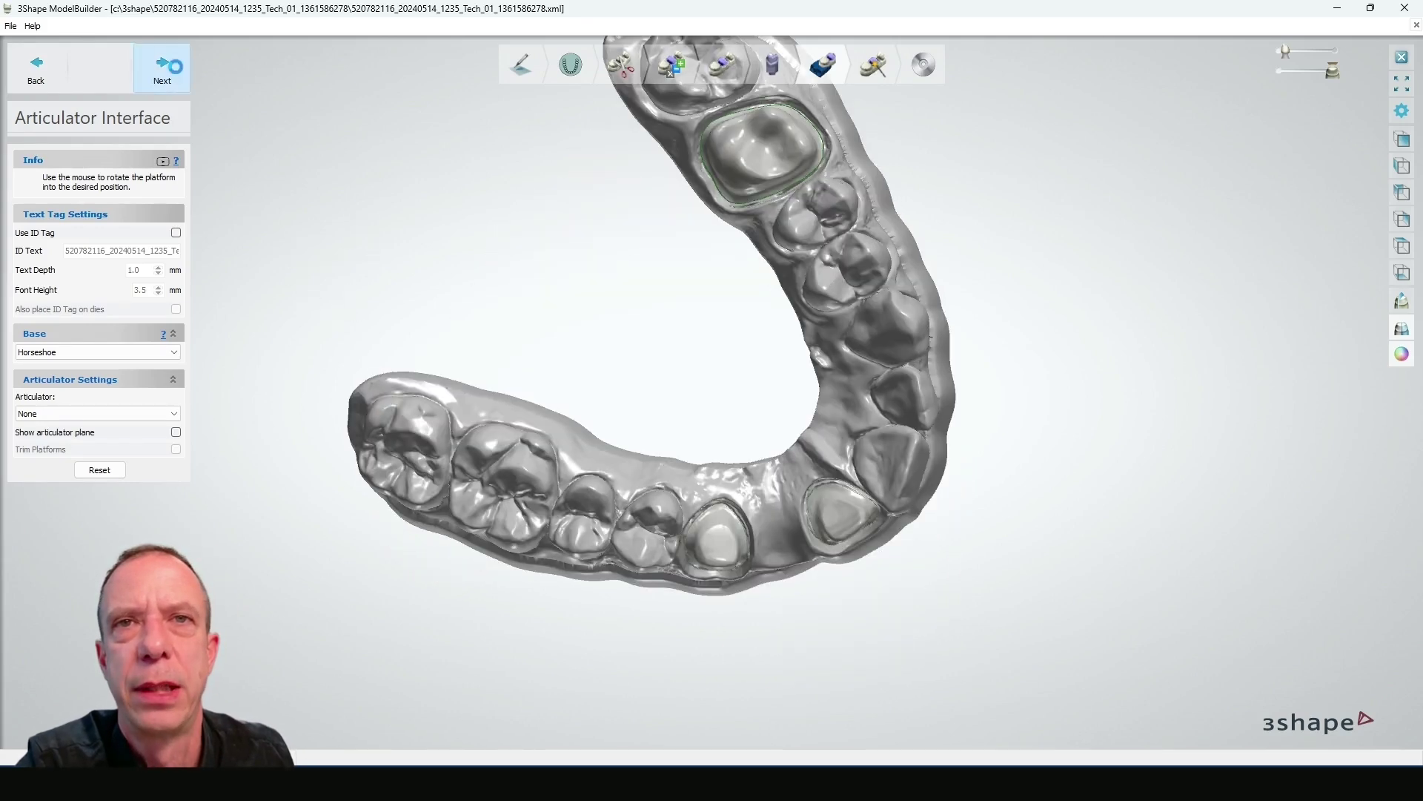
pyautogui.click(167, 67)
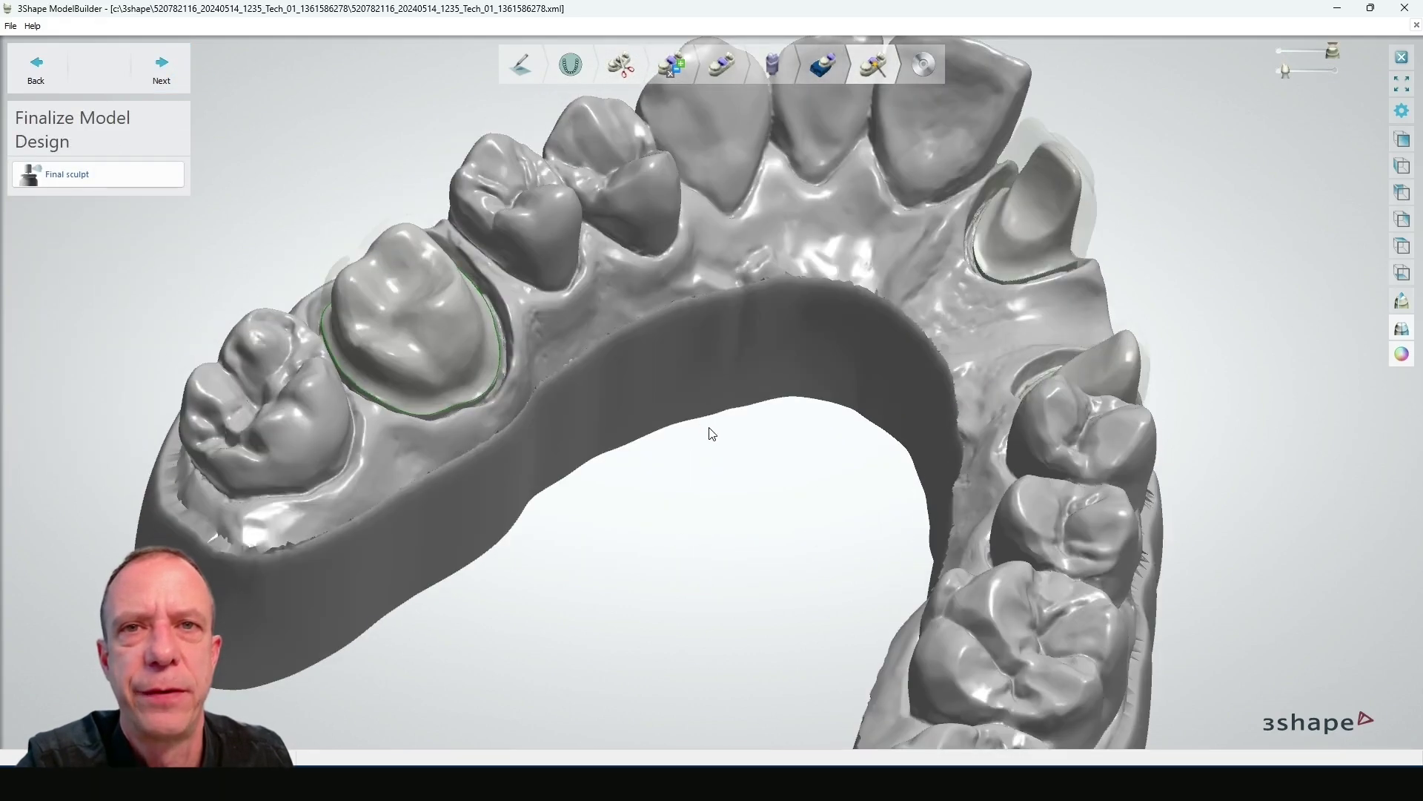
pyautogui.moveTo(764, 344); pyautogui.dragTo(686, 266, button='right')
pyautogui.moveTo(274, 437); pyautogui.dragTo(730, 293, button='right')
pyautogui.moveTo(778, 435); pyautogui.dragTo(794, 403, button='right')
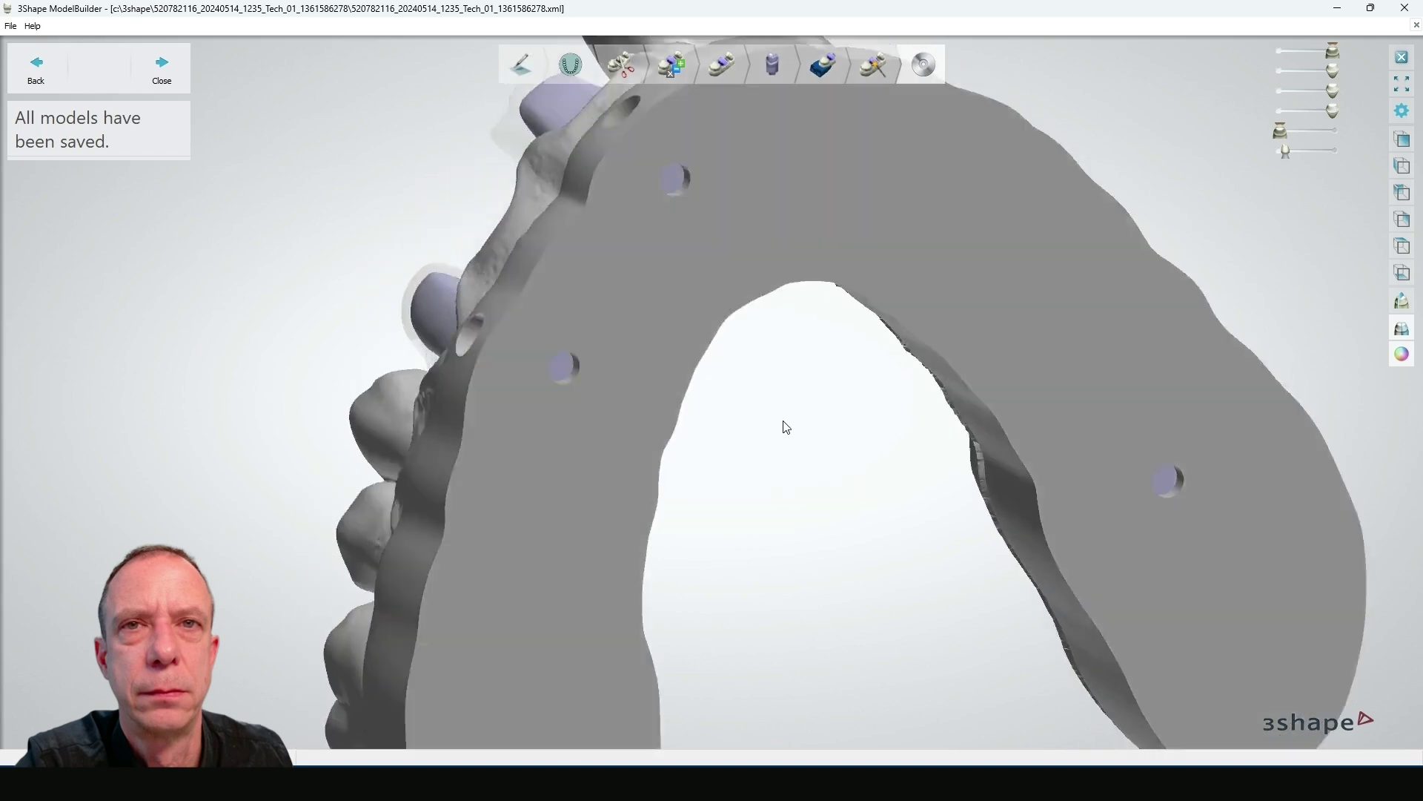
# - Turn the finished sectioned model to a side view to inspect the dies
pyautogui.moveTo(785, 423); pyautogui.dragTo(737, 597, button='right')
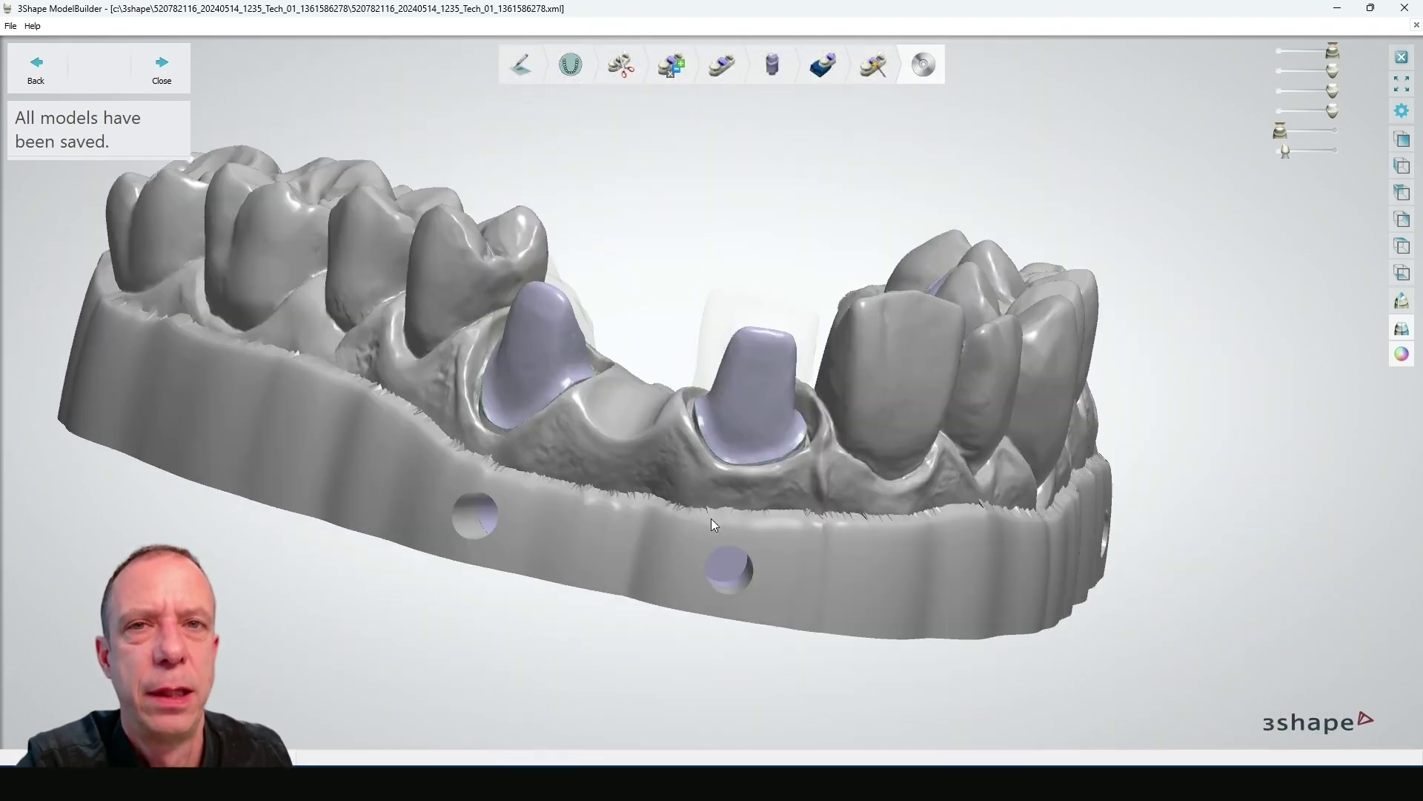